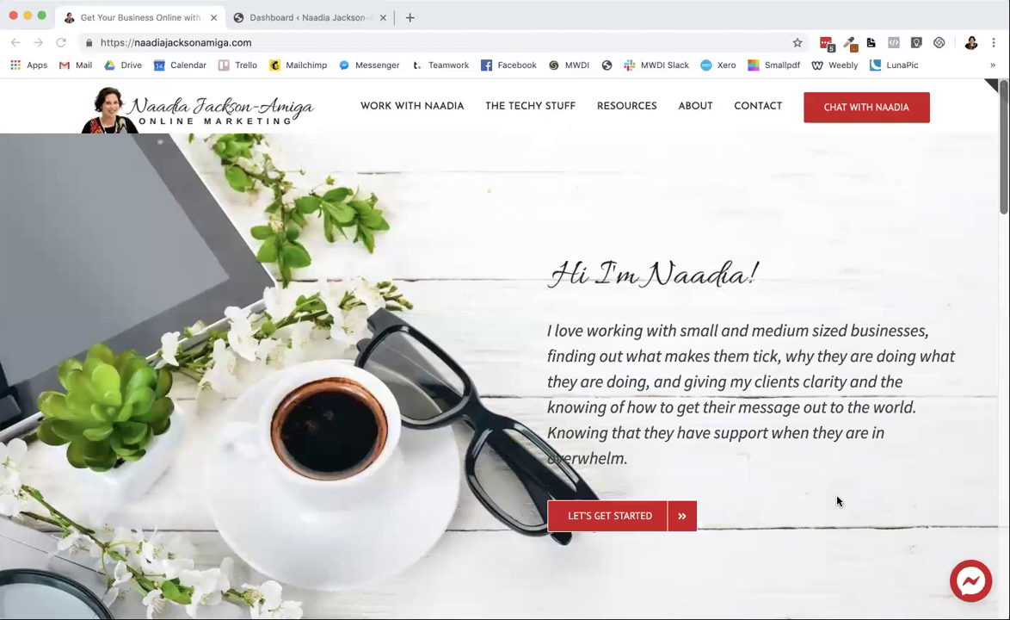
- Look through the live homepage's sections, including the freebies, online marketing and support services, and return to the opening banner
scroll(837, 500, down, 5)
scroll(837, 500, down, 1)
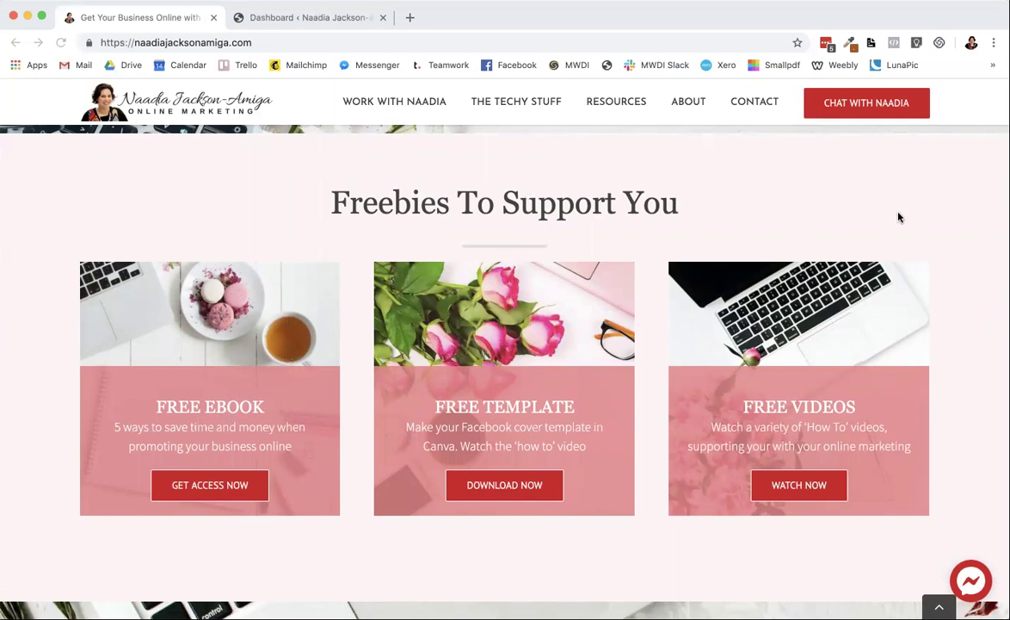
scroll(770, 261, down, 5)
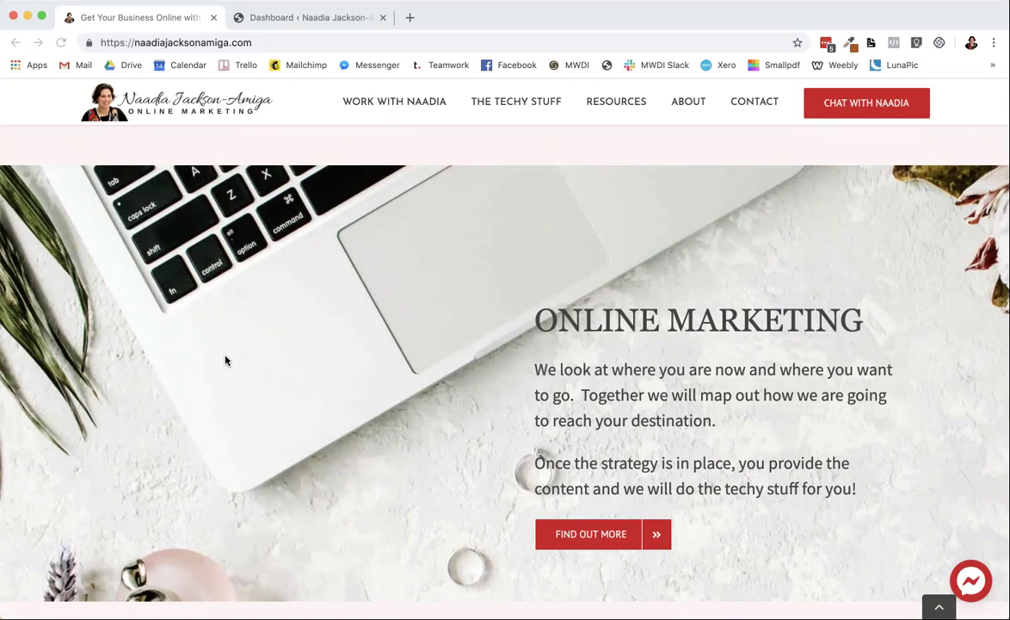
scroll(661, 422, down, 5)
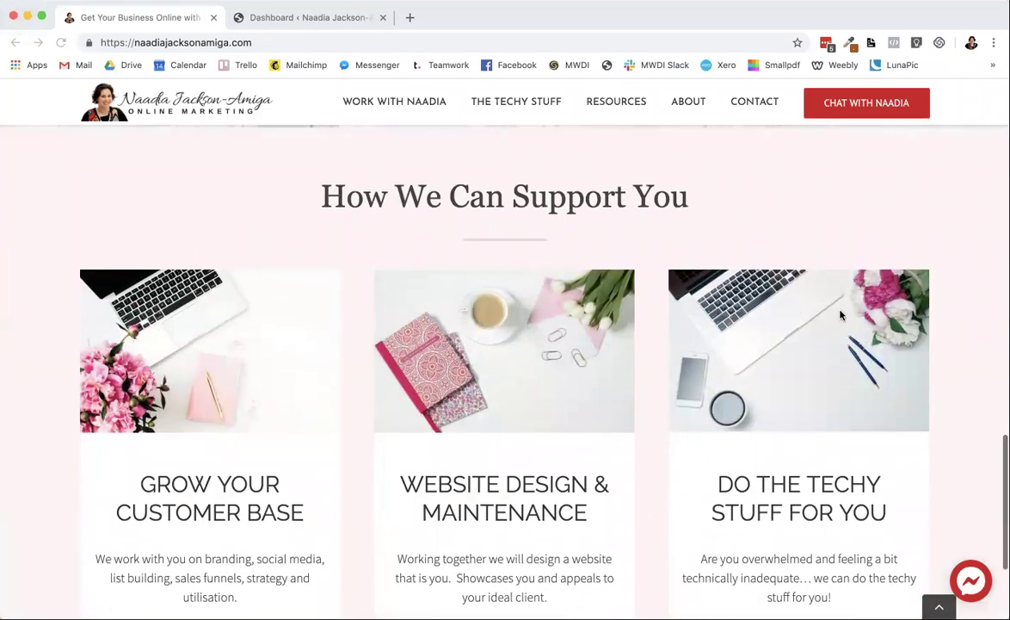
scroll(828, 319, down, 10)
scroll(839, 313, up, 4)
scroll(840, 314, up, 2)
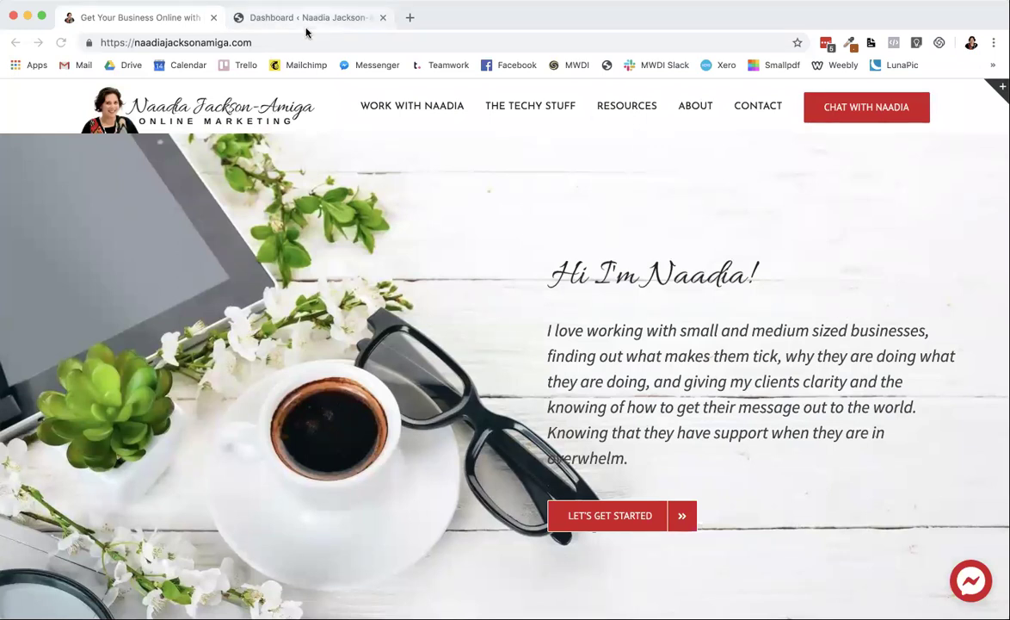
- Go to the live Services page while logged in and open it for editing
click(62, 43)
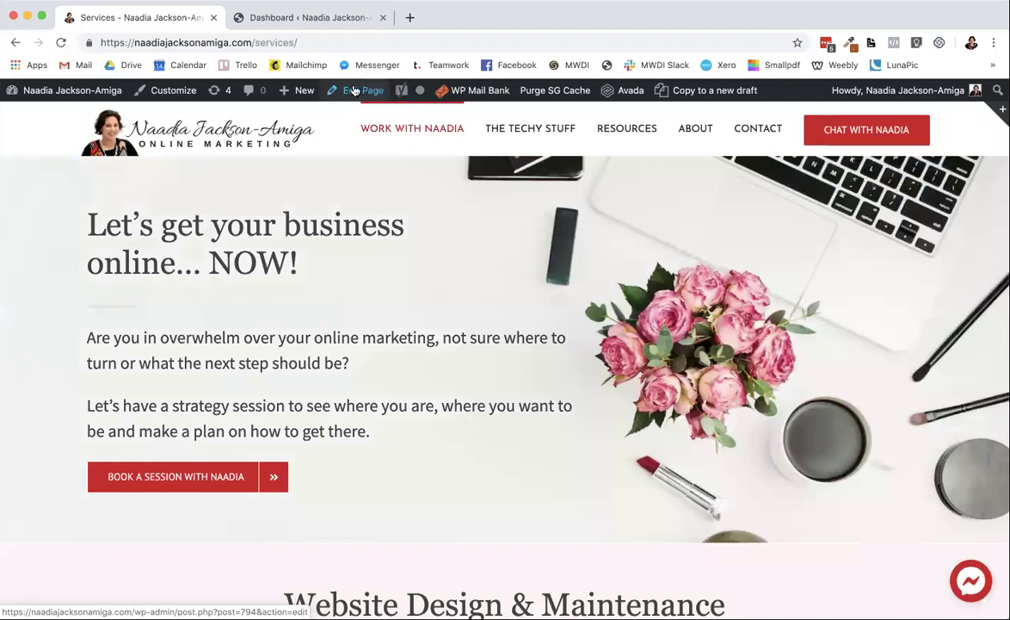
click(354, 91)
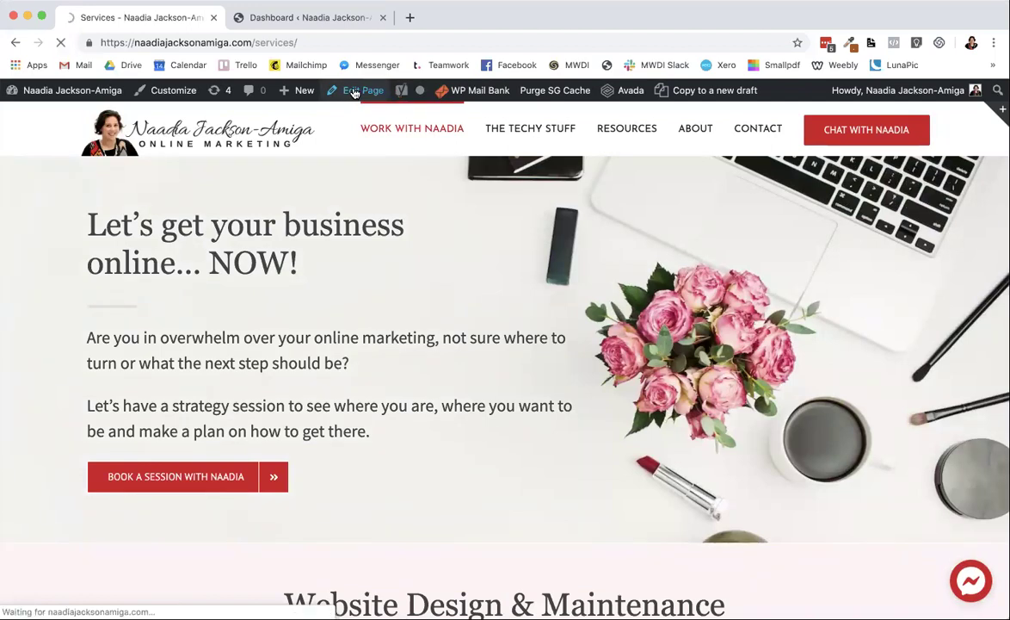
- From the site dashboard in the other browser tab, find the front page in the list of all pages and open it for editing
click(272, 19)
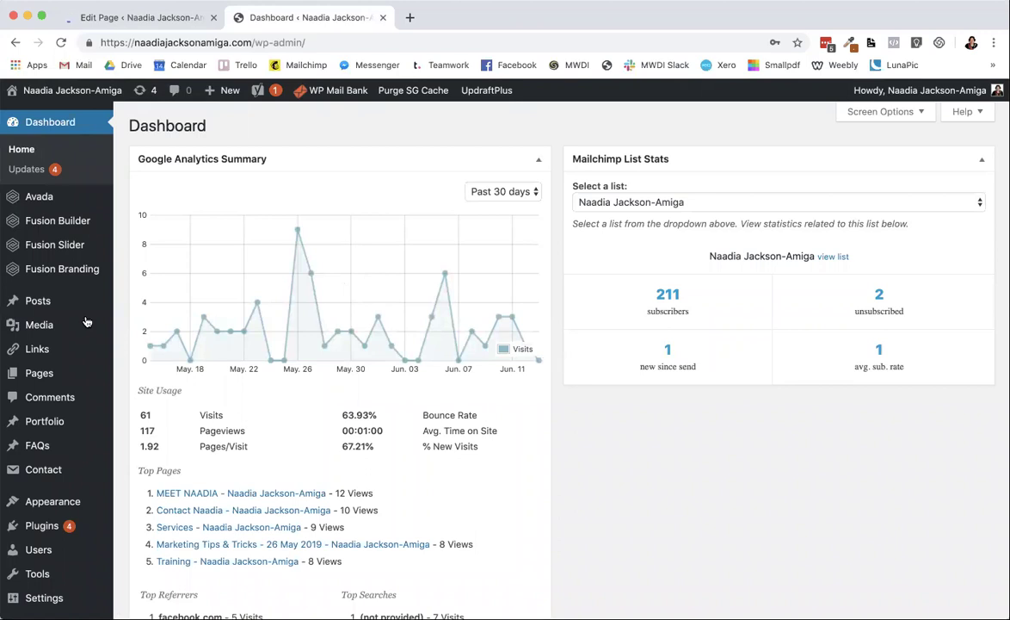
click(41, 375)
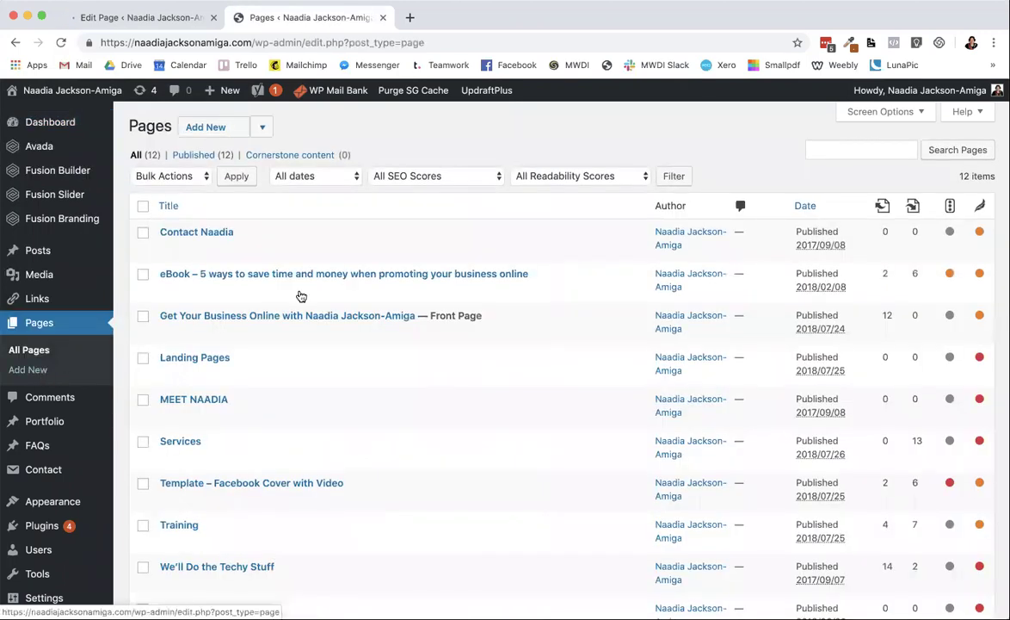
scroll(420, 446, down, 5)
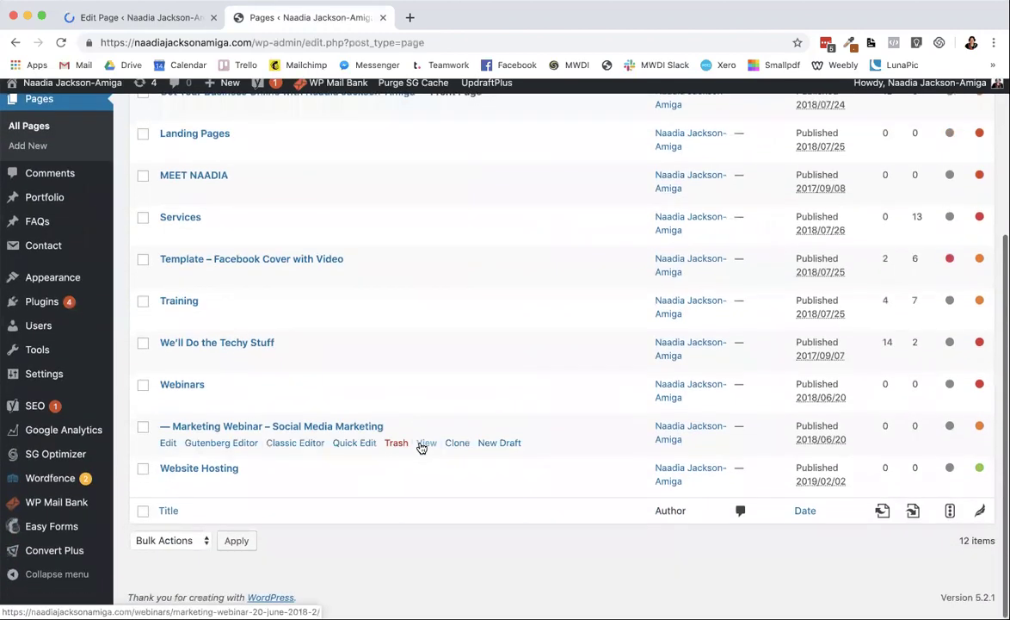
scroll(420, 448, up, 5)
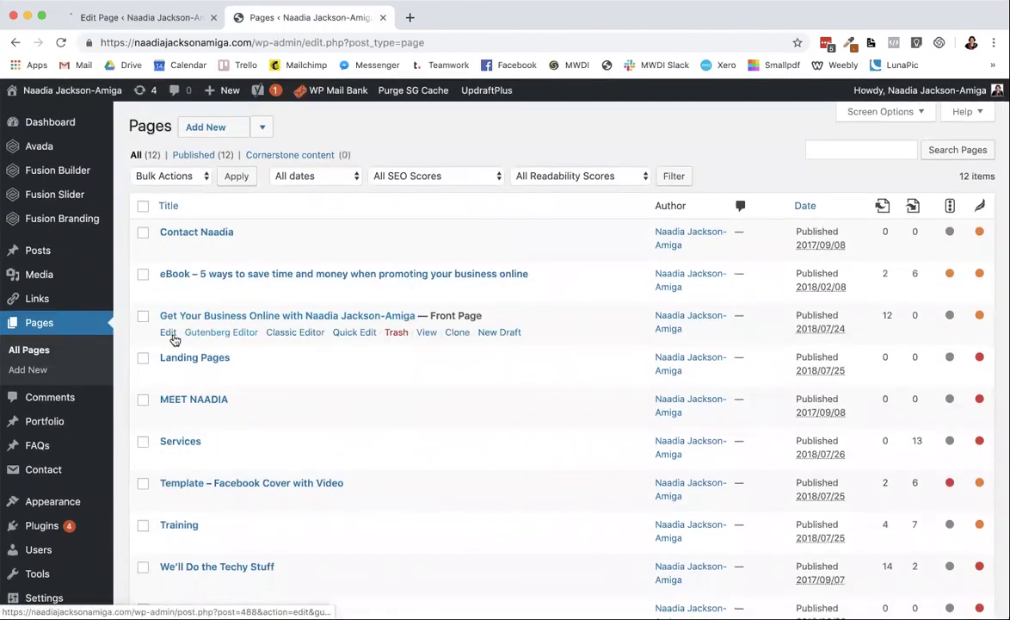
click(171, 334)
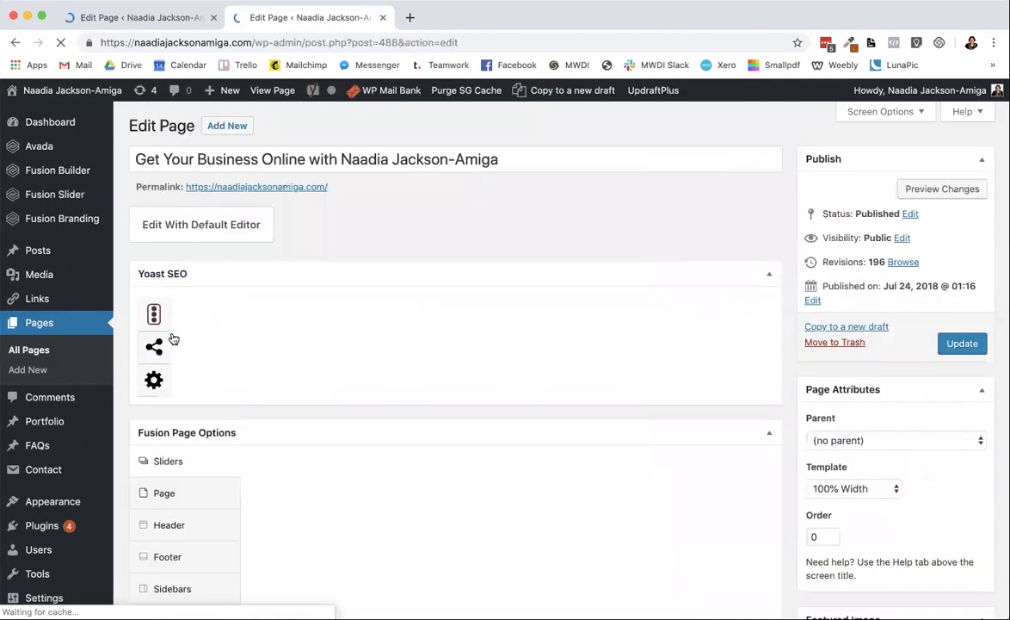
- Check the Services page's builder layout, and examine the columns and elements in the front page's Big Devices container
click(126, 17)
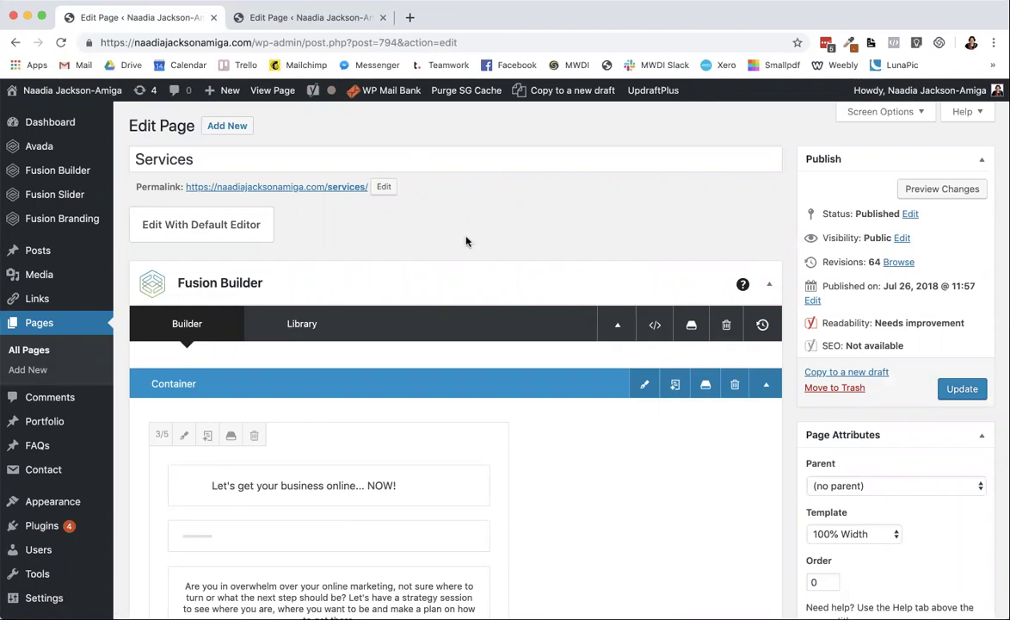
click(322, 20)
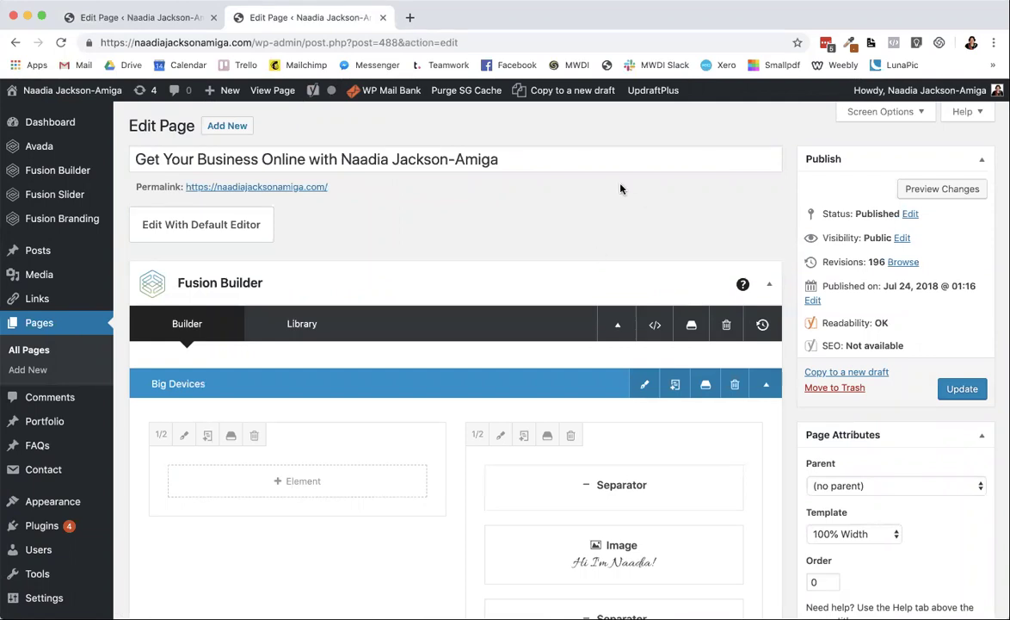
scroll(620, 189, down, 5)
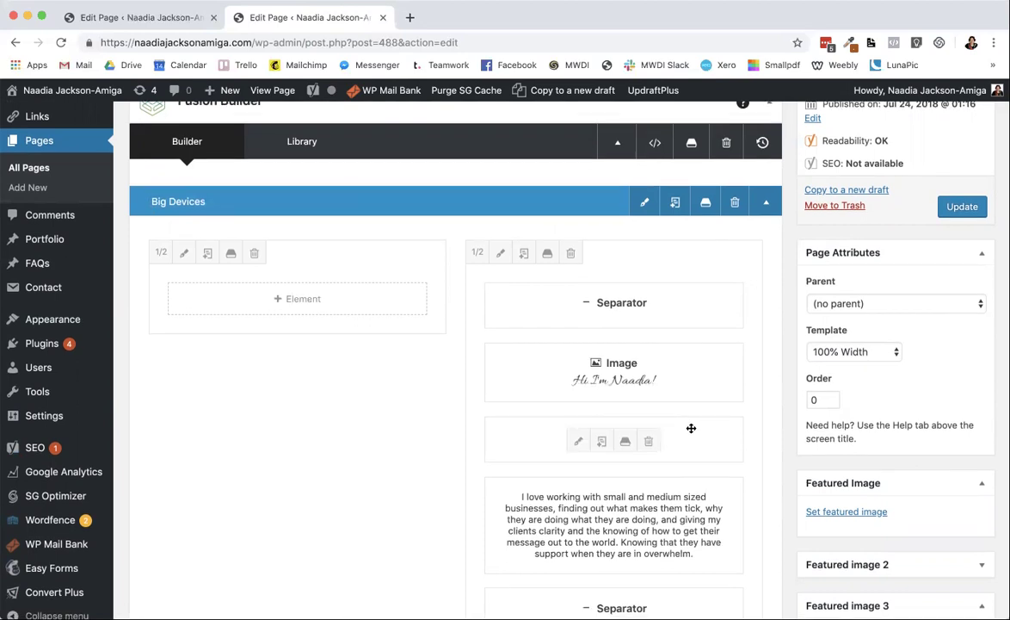
scroll(691, 428, down, 3)
scroll(728, 318, up, 1)
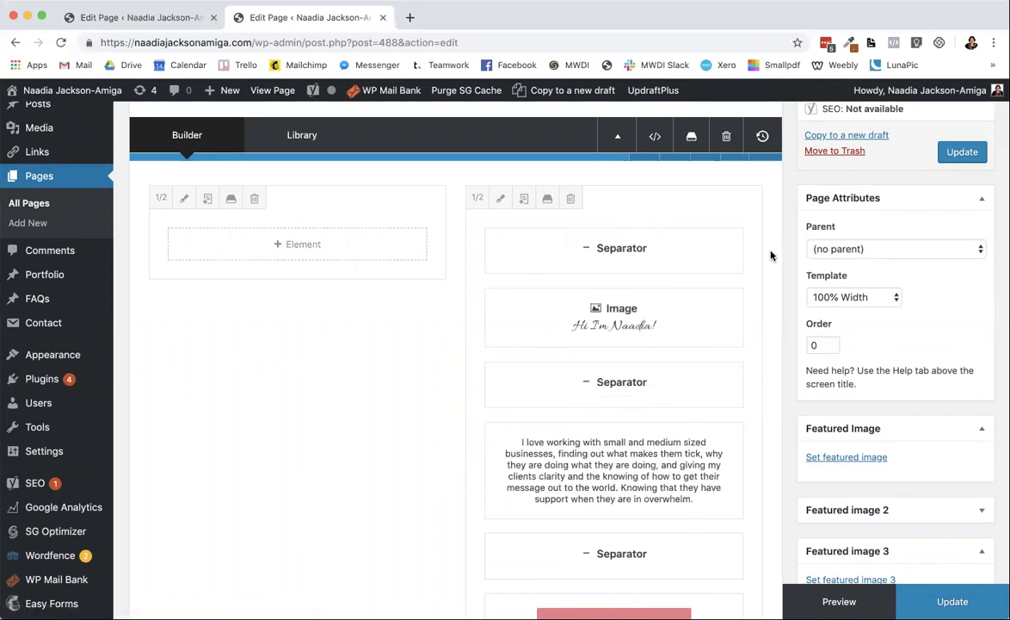
scroll(767, 256, down, 1)
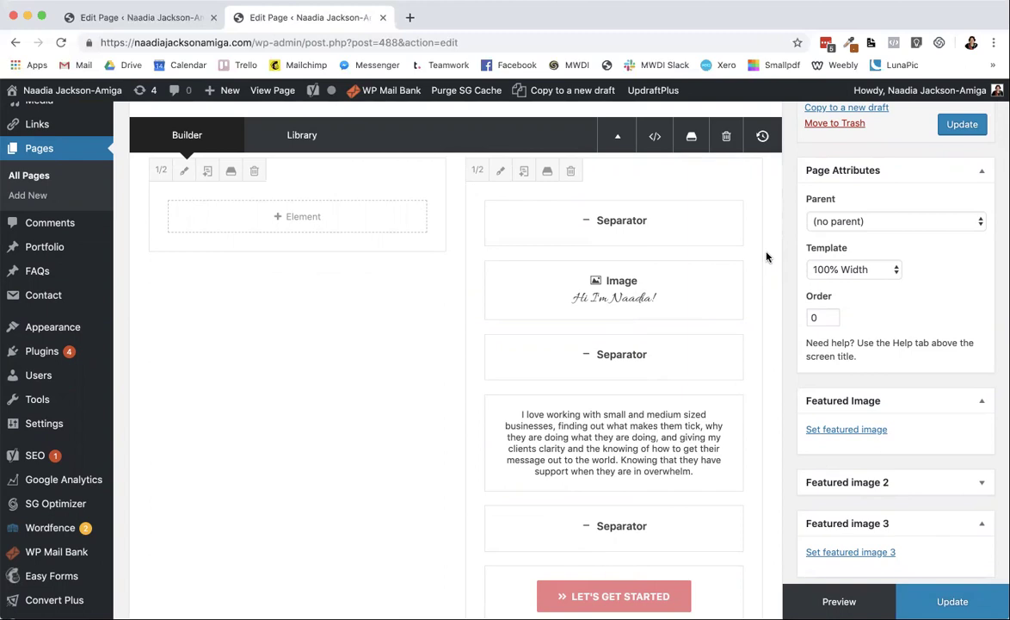
scroll(767, 256, down, 1)
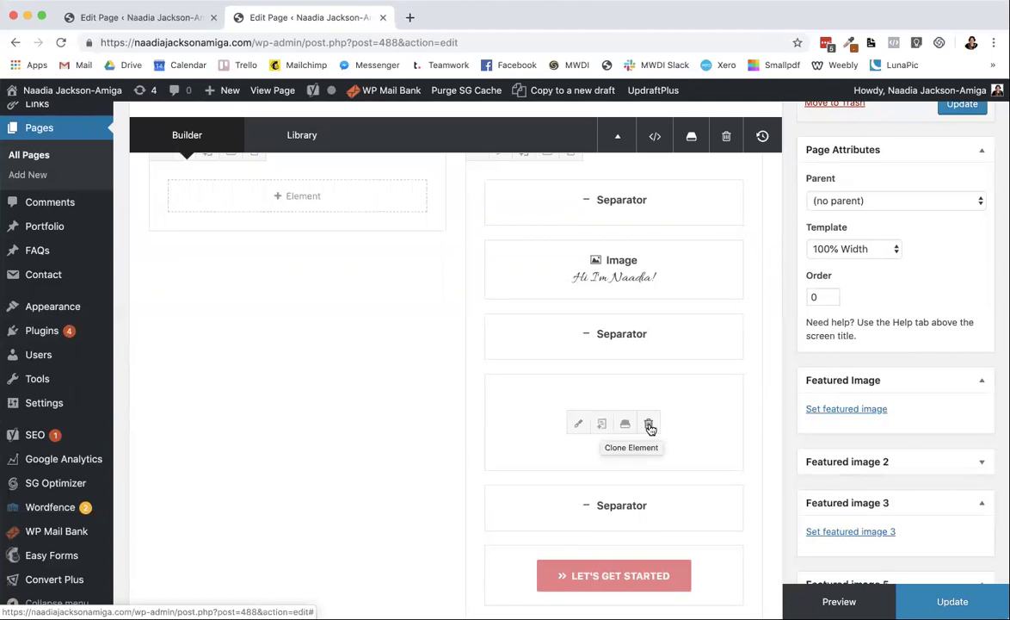
- Add test characters at the end of the Big Devices introduction text block, remove them again and save the block
click(579, 428)
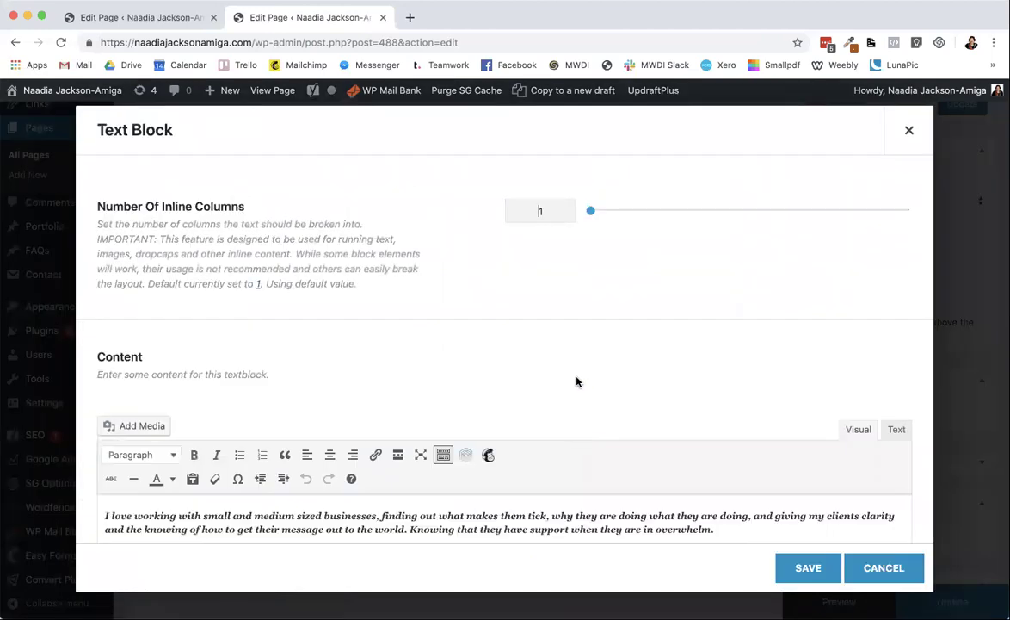
scroll(577, 382, down, 5)
click(758, 331)
text(lksdflkasjdf)
key(BackSpace)
key(BackSpace)
key(BackSpace)
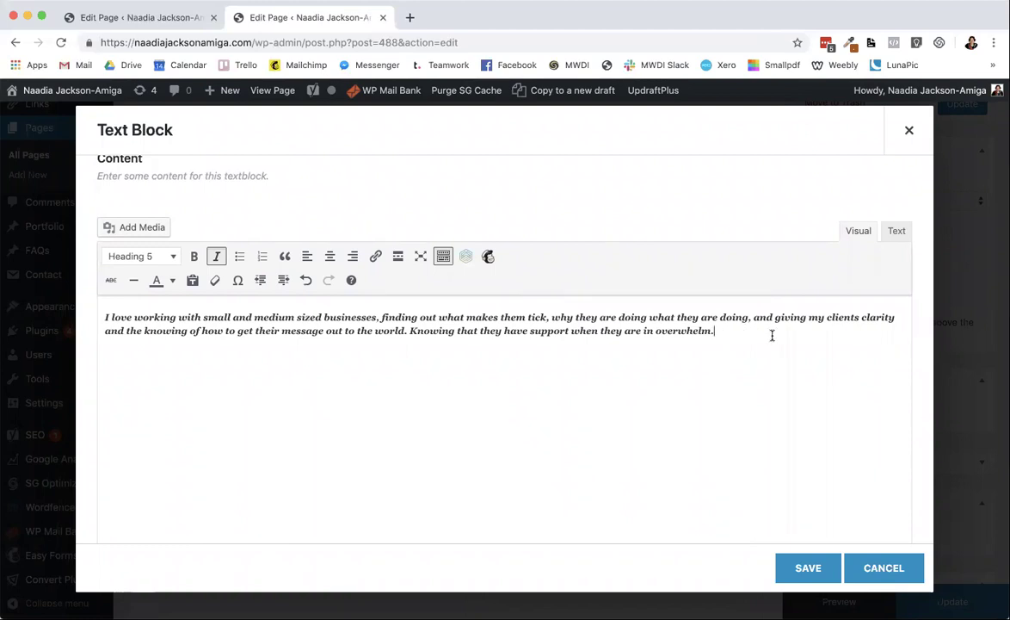
click(808, 569)
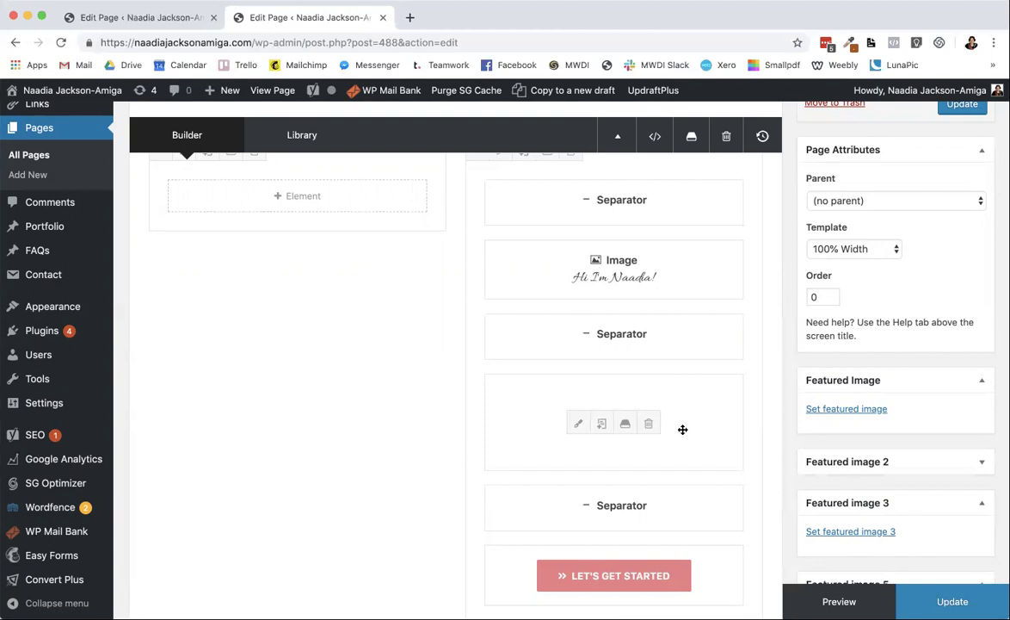
- View the settings of the introduction text block and of the separator below it, closing both without saving
click(579, 423)
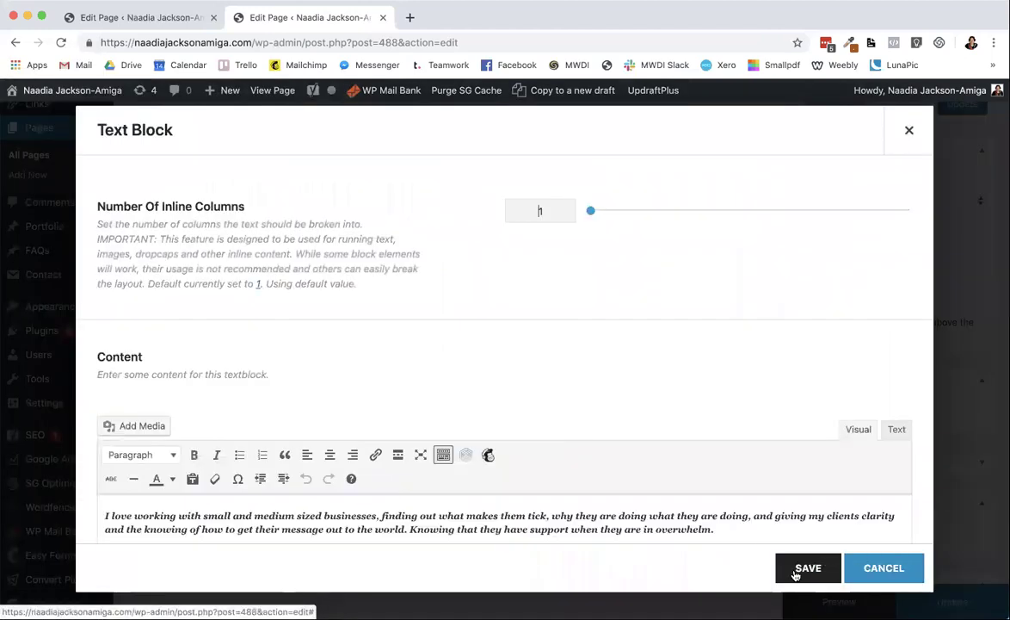
click(877, 569)
mouse_move(624, 512)
click(579, 511)
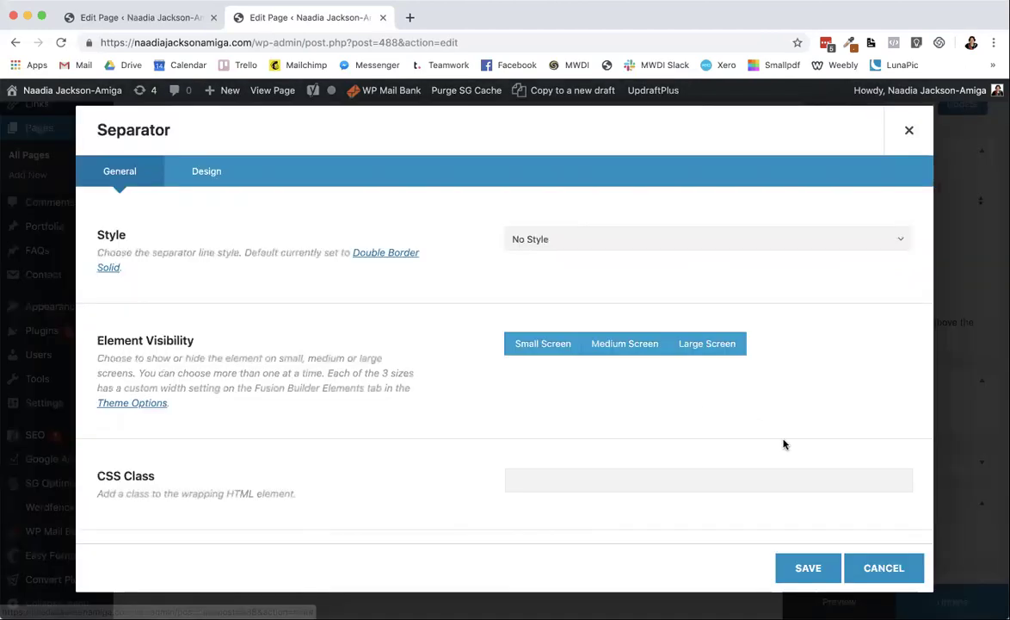
click(891, 568)
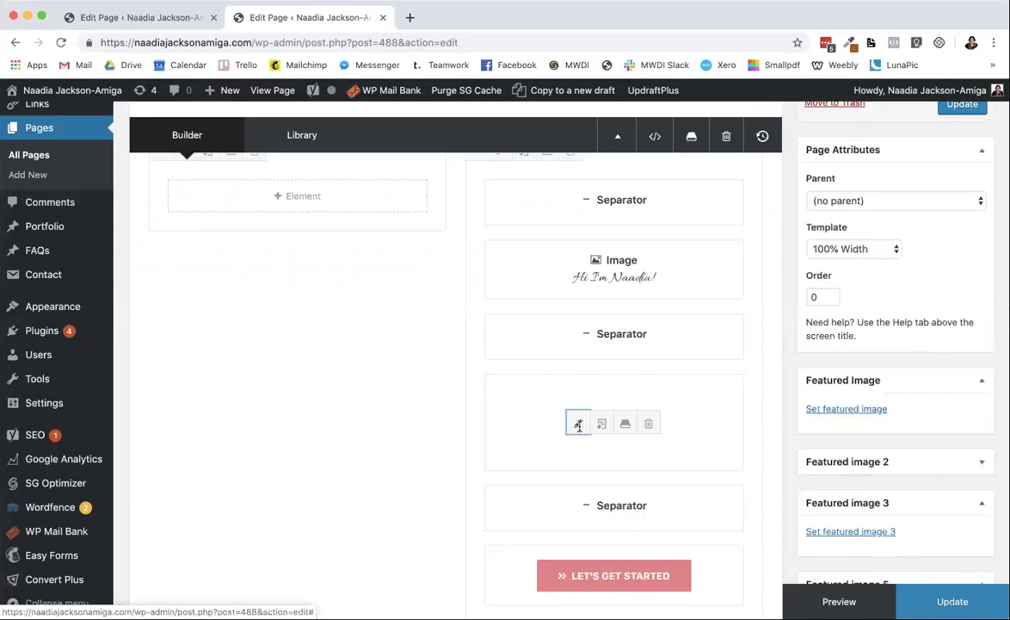
- Reopen the introduction text block, check its content in the visual editor and save the block
click(575, 430)
scroll(744, 424, down, 3)
scroll(744, 425, down, 1)
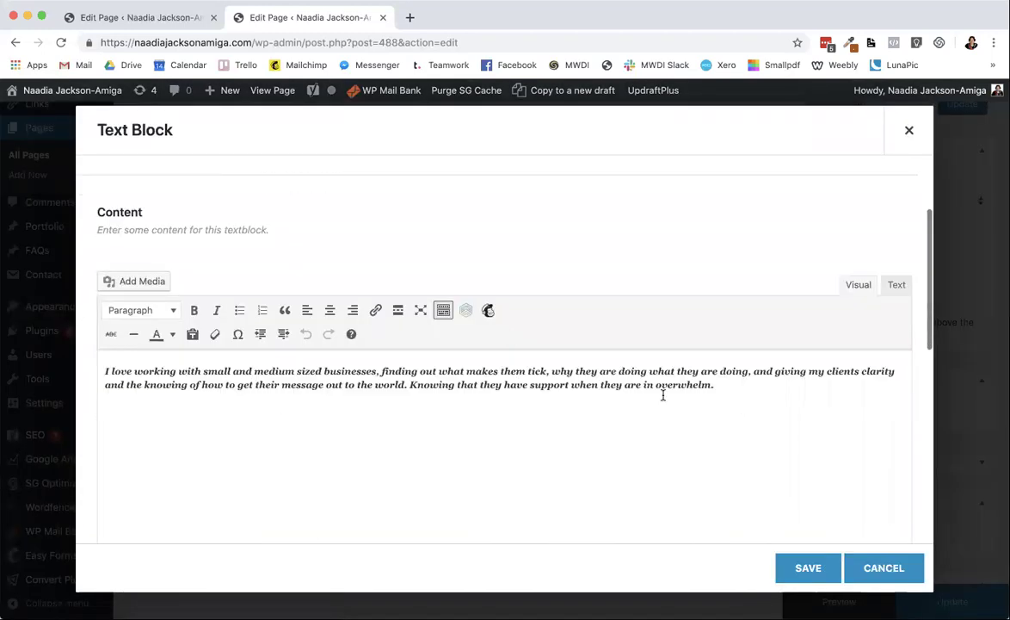
click(826, 569)
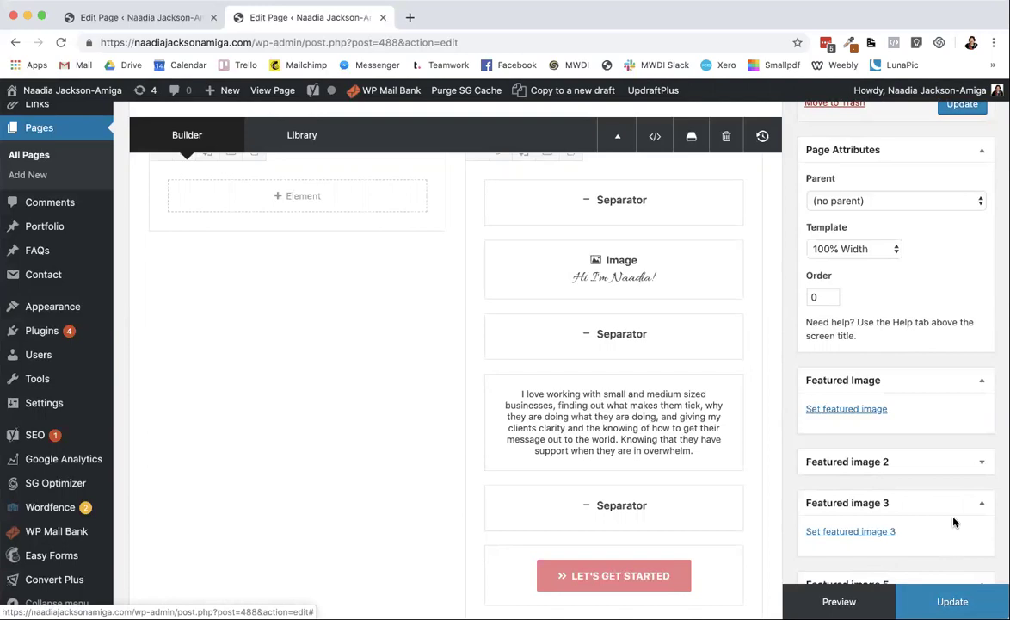
- Publish the front page's current content by updating the page
scroll(954, 524, up, 4)
scroll(954, 523, up, 4)
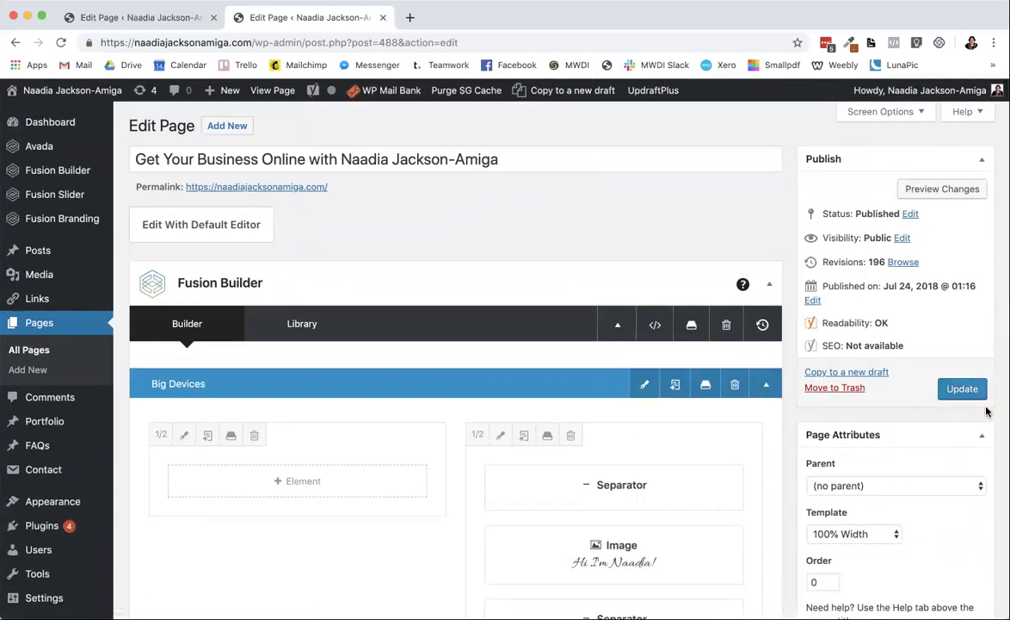
click(962, 389)
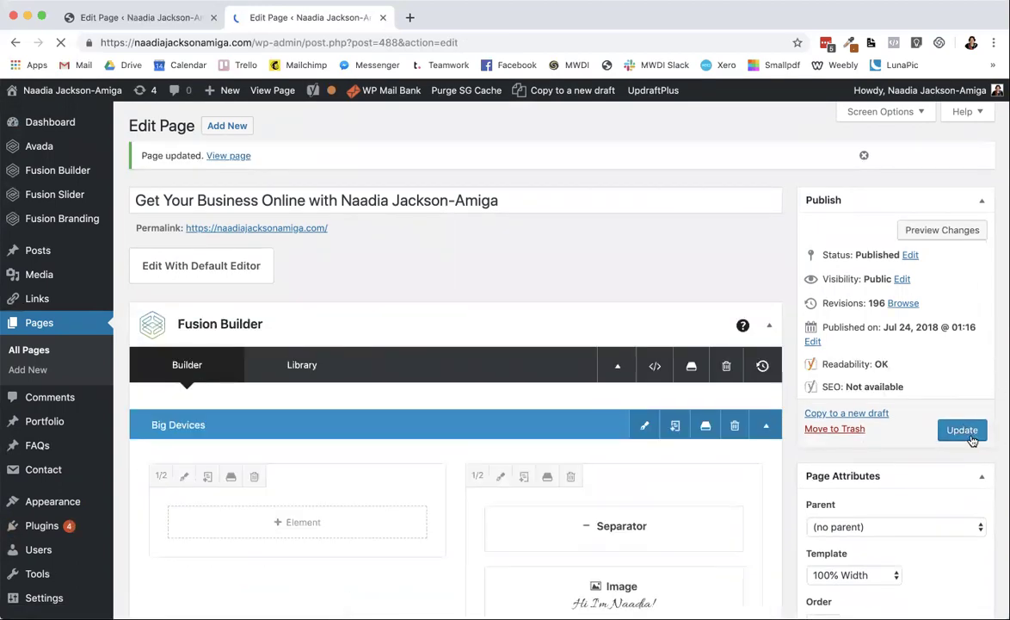
- Open the element picker for the empty half-width column in Big Devices and examine the available builder elements
scroll(797, 464, down, 6)
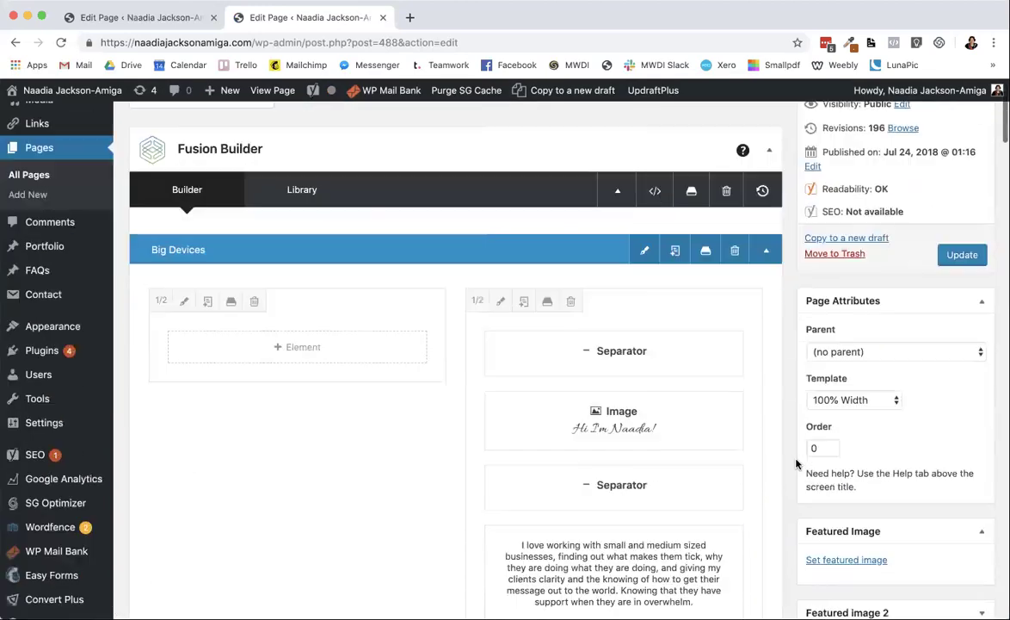
scroll(796, 464, up, 1)
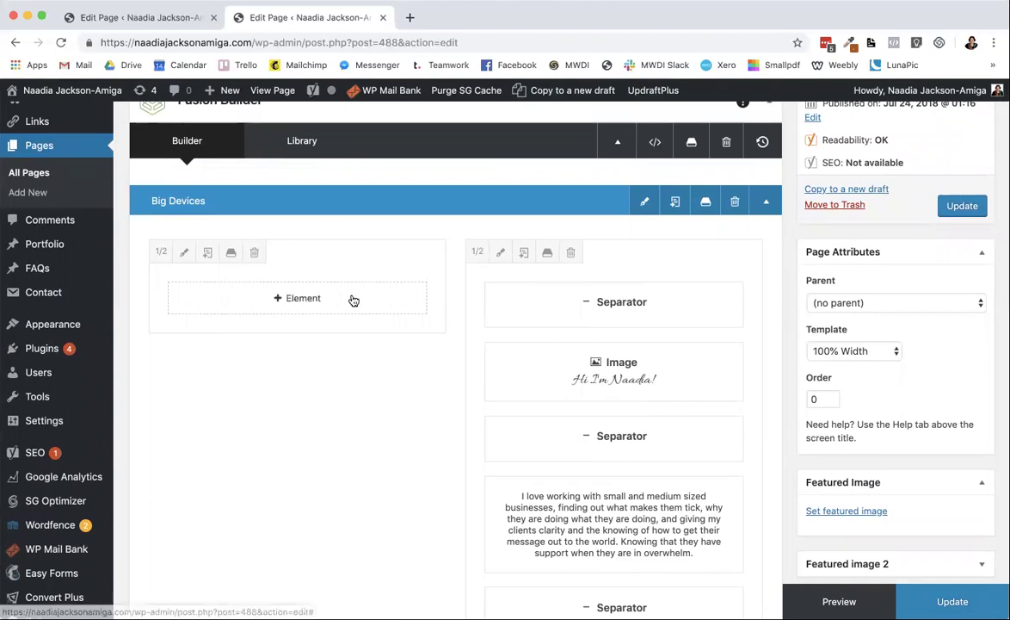
click(282, 304)
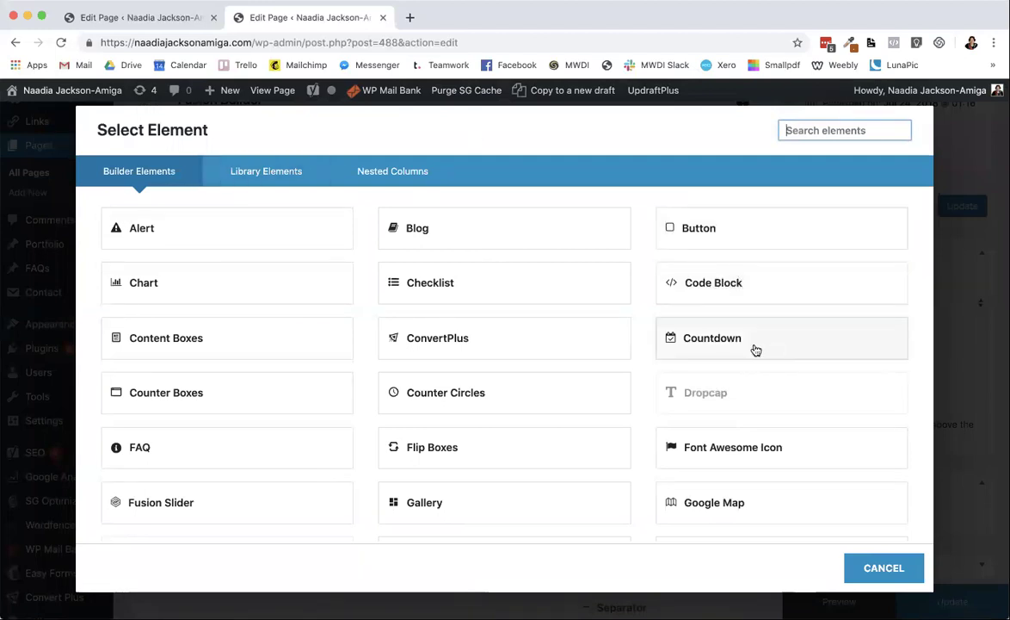
scroll(756, 349, down, 3)
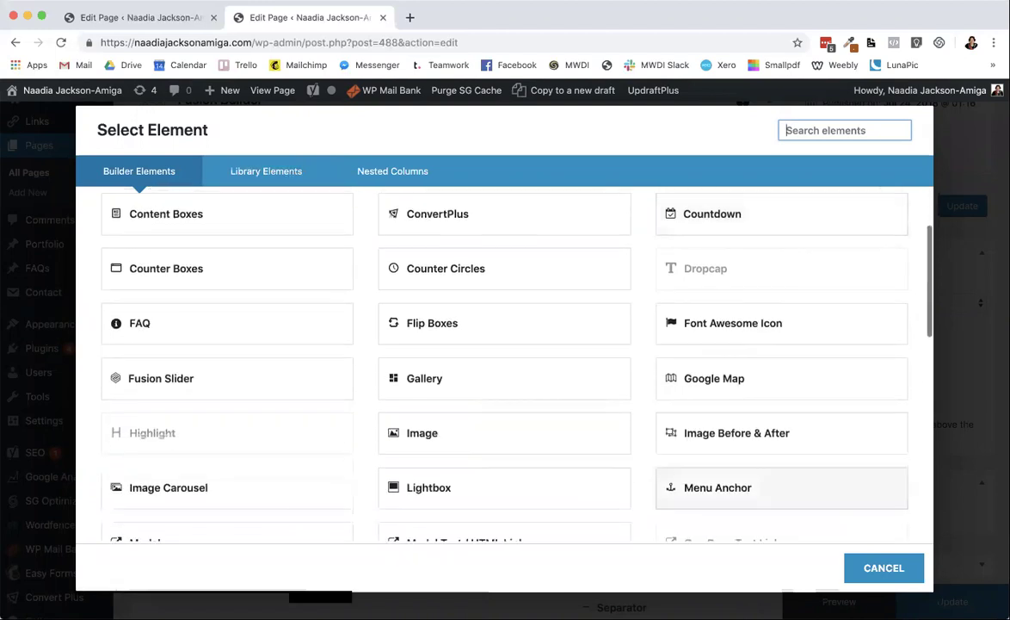
scroll(773, 356, down, 8)
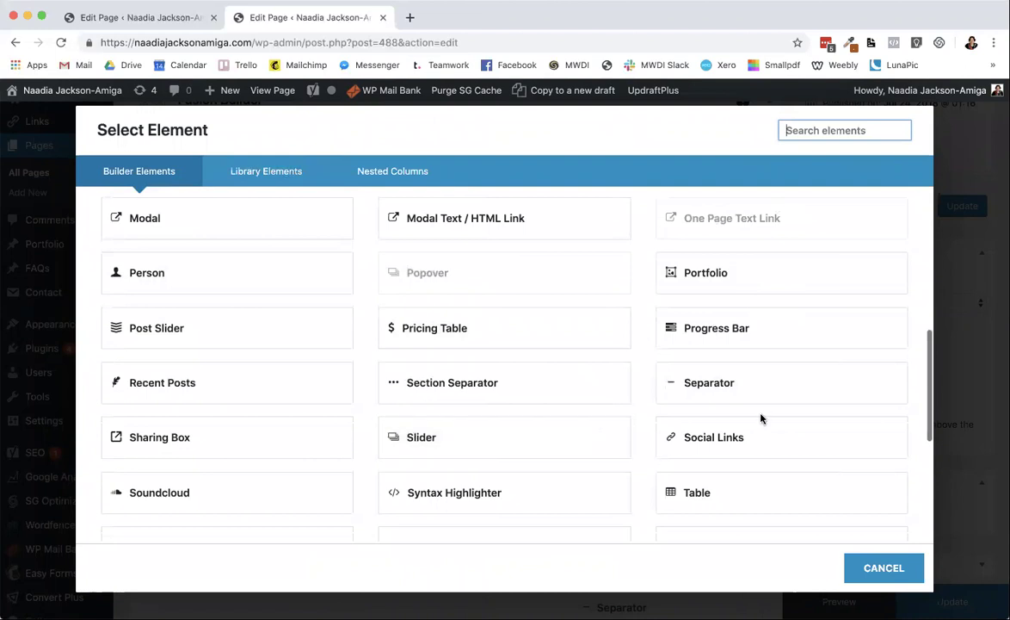
scroll(763, 414, down, 5)
scroll(764, 415, down, 2)
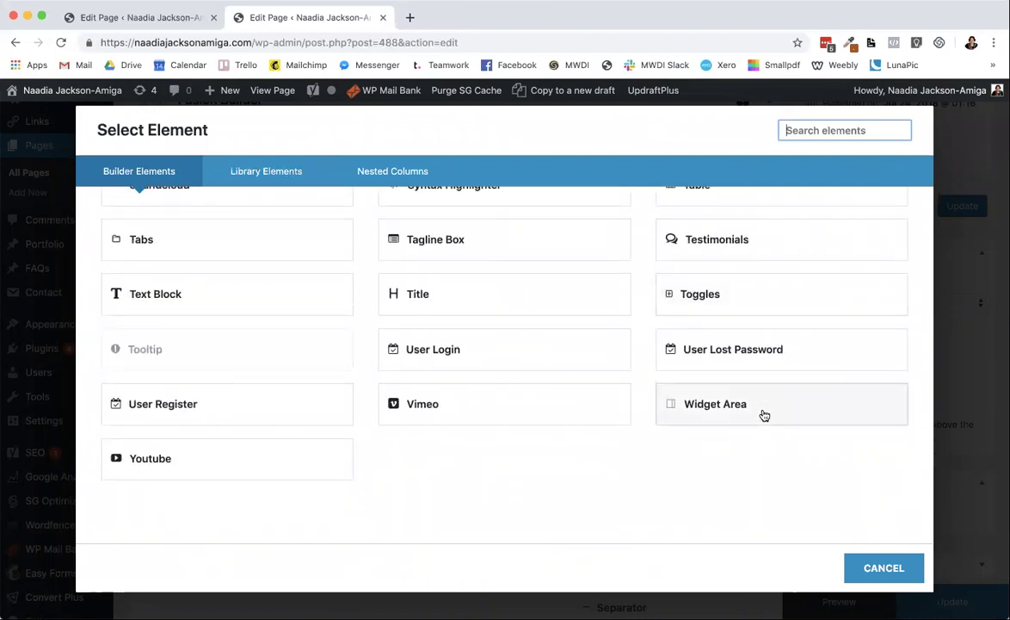
scroll(749, 377, up, 11)
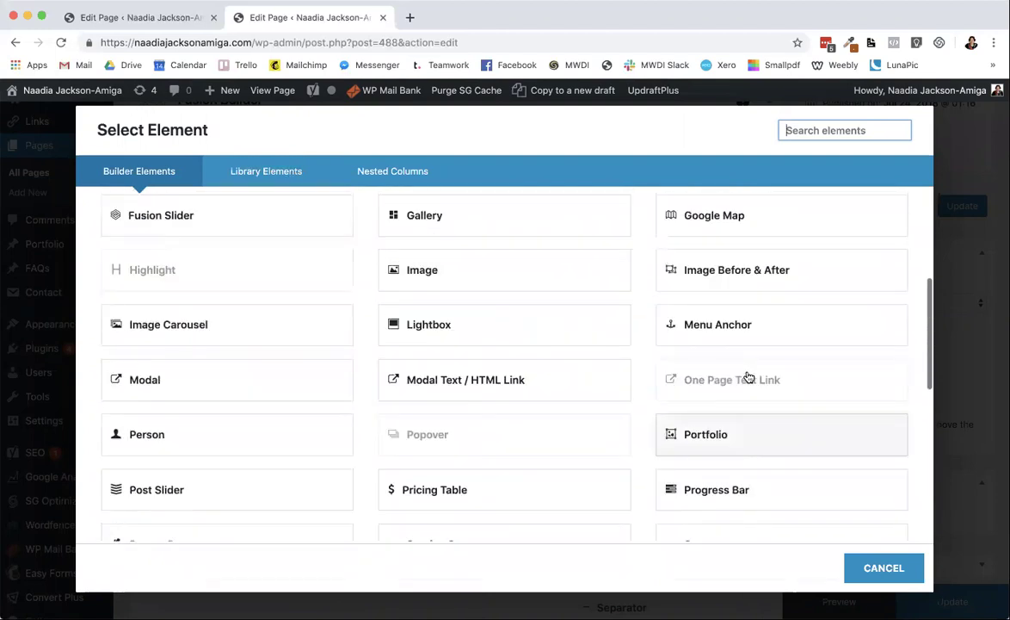
scroll(749, 377, up, 7)
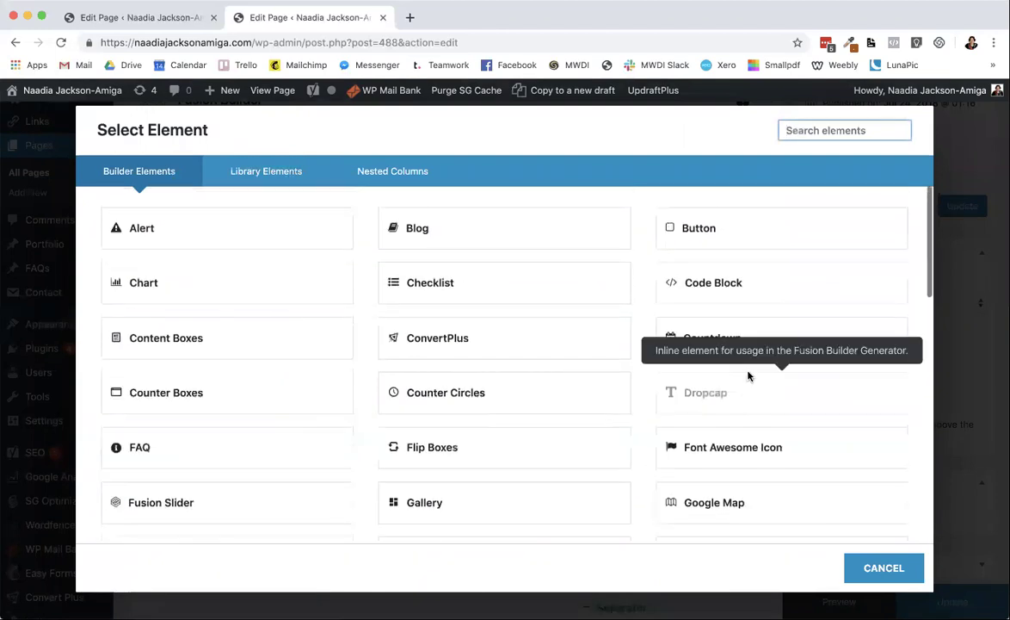
- Start a Button element and link it to the site owner's introduction page, found by searching existing content for "about"
click(720, 235)
click(775, 233)
click(887, 240)
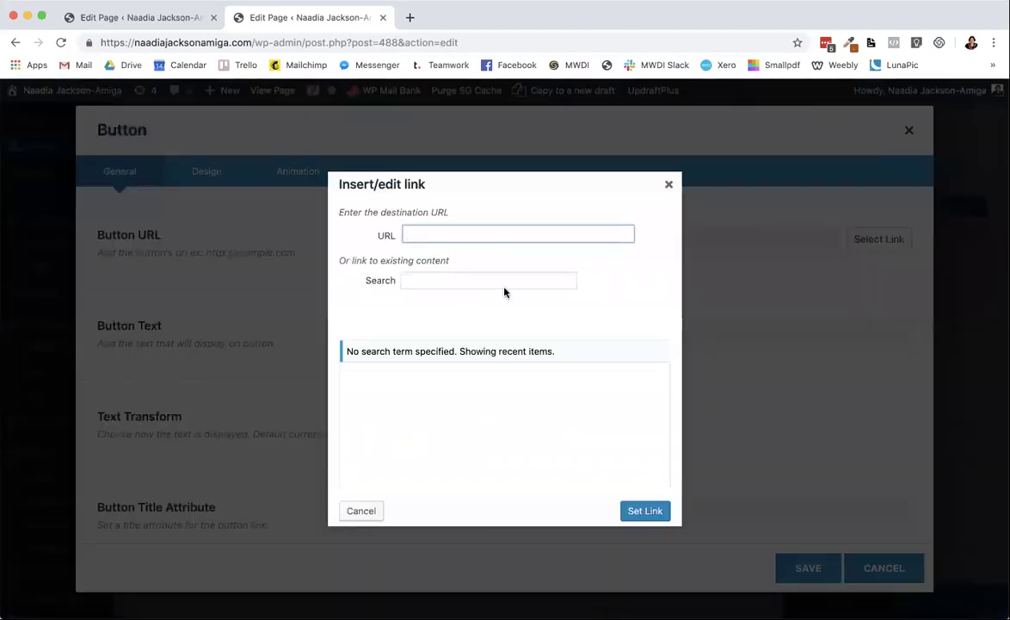
click(440, 280)
text(about)
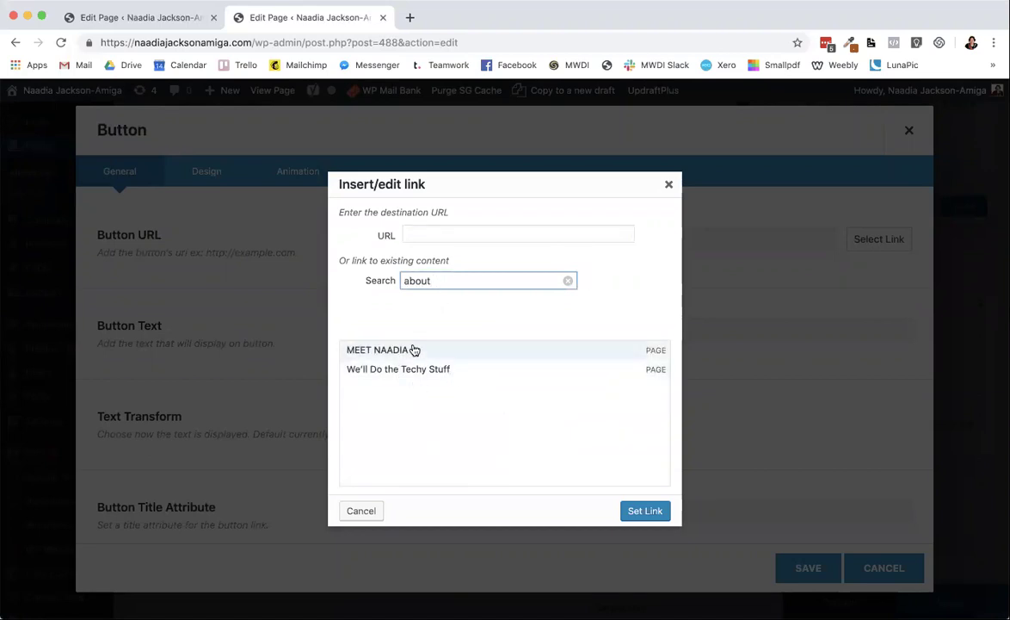
click(405, 351)
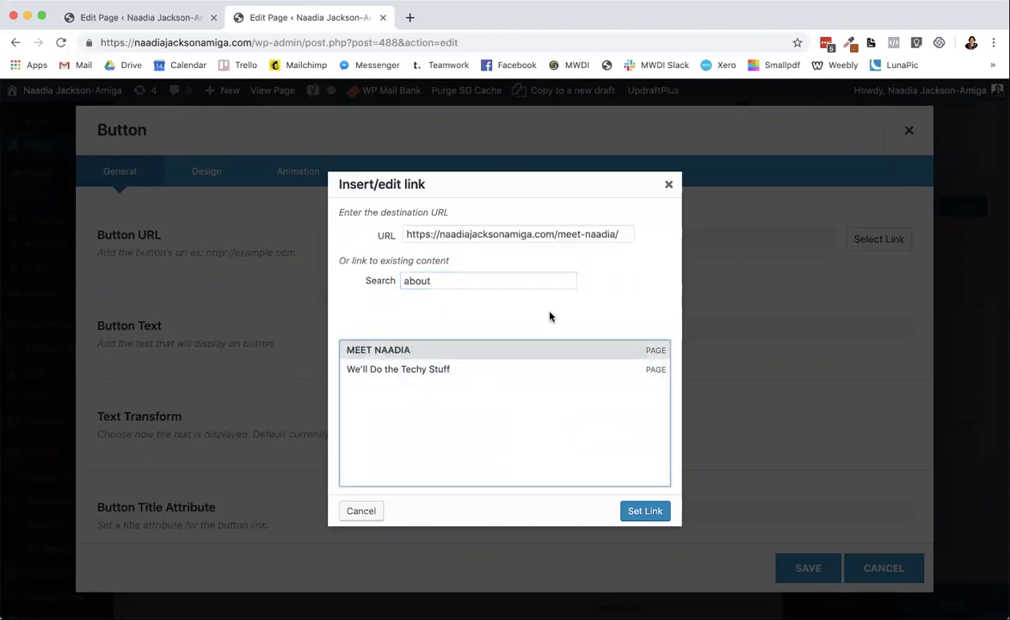
click(641, 511)
- Set the button text to "ABOUT" followed by the site owner's first name and review the general options
drag(561, 329, 464, 329)
text(ABOUT NAADIA)
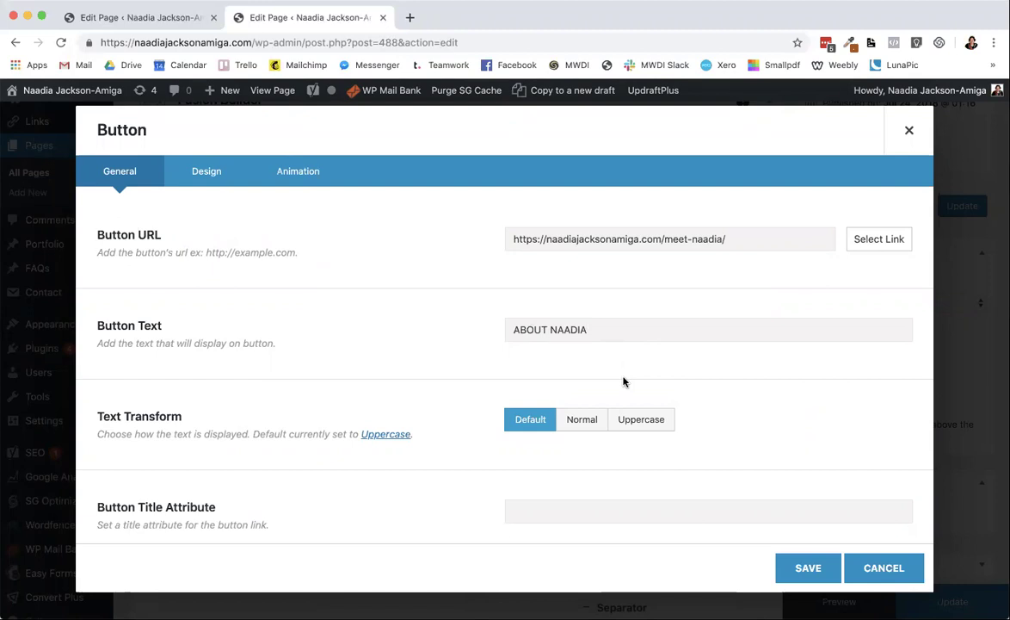
scroll(625, 382, down, 8)
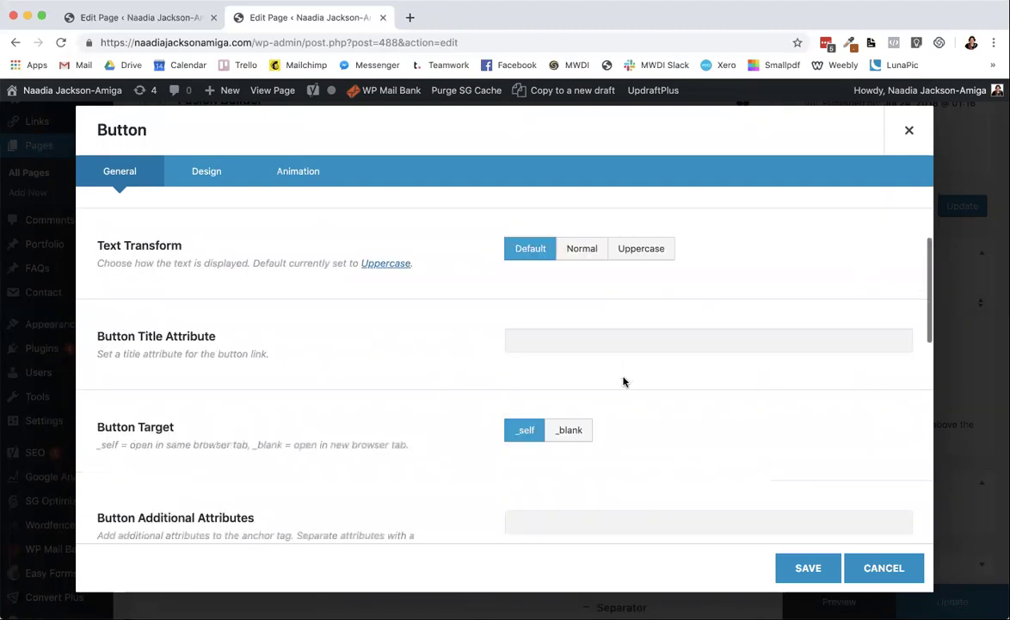
scroll(625, 382, up, 8)
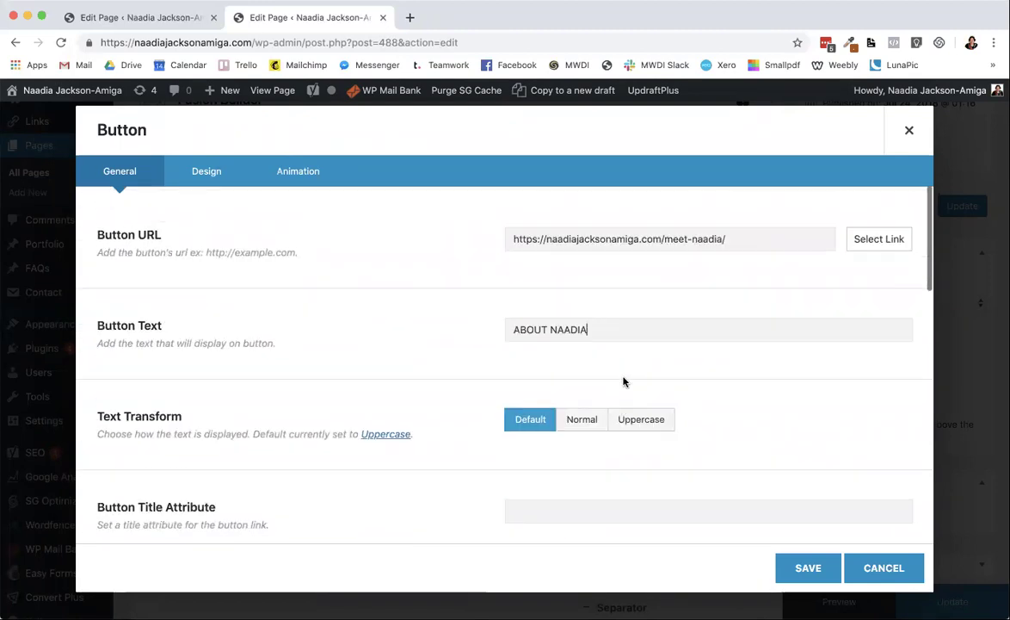
- Switch the button style to Custom to examine its color, type and border options, and discard the button
click(219, 181)
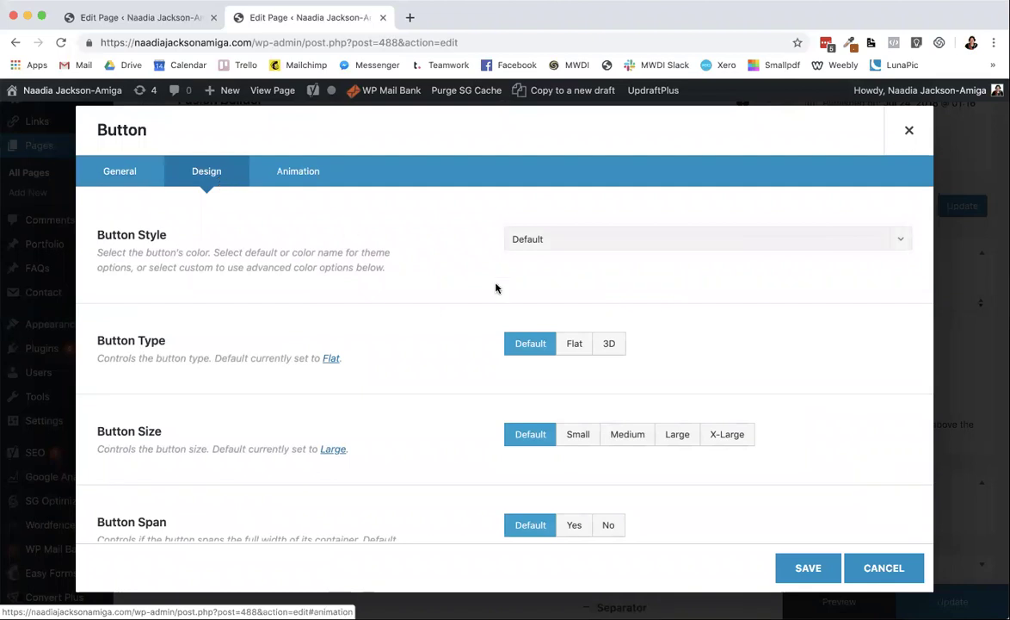
click(913, 247)
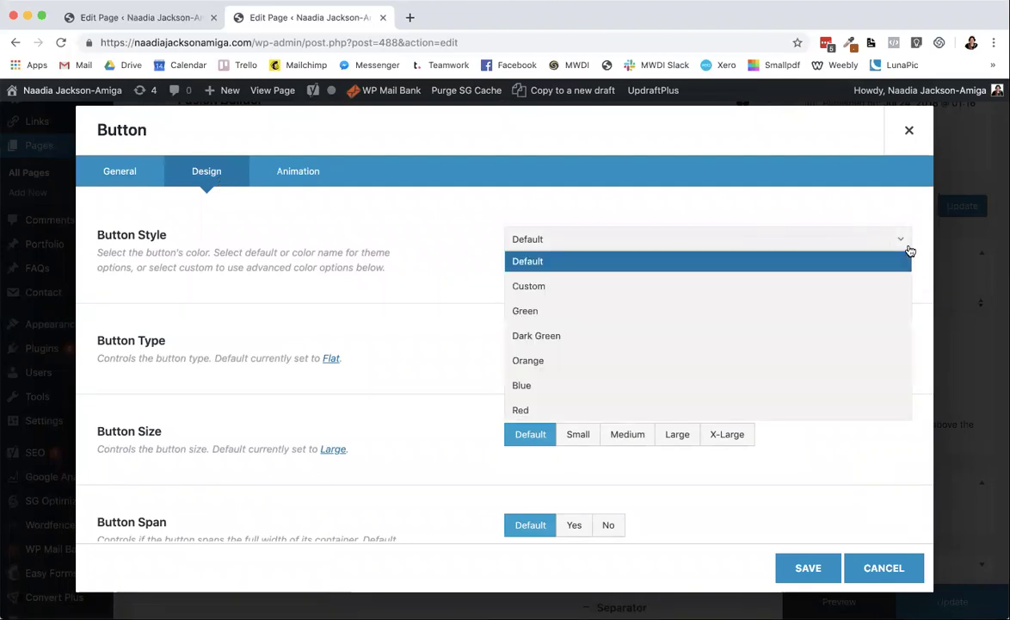
click(559, 286)
scroll(624, 413, down, 10)
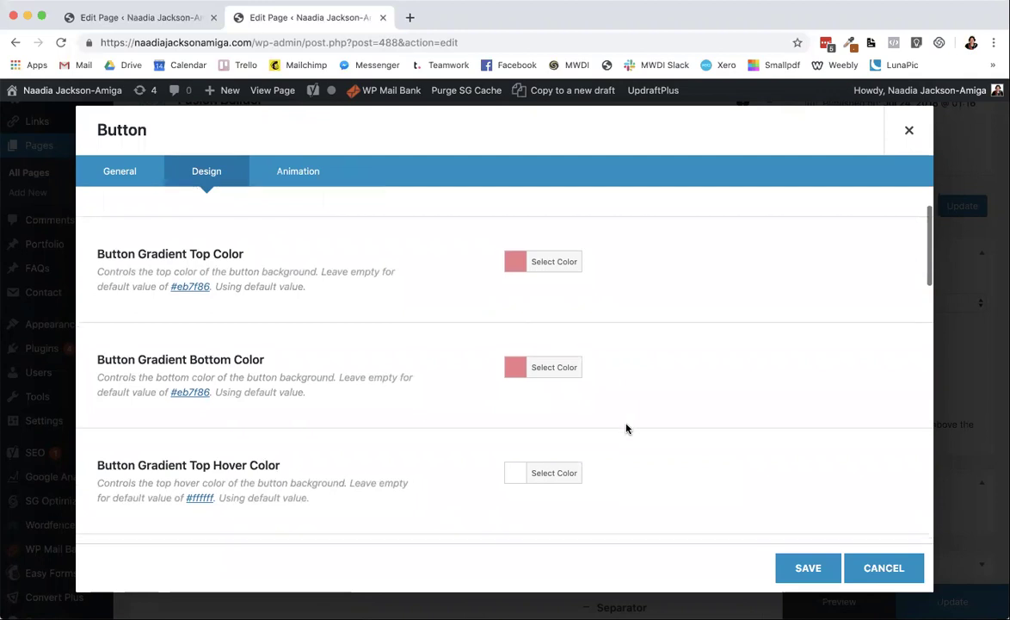
scroll(624, 426, down, 2)
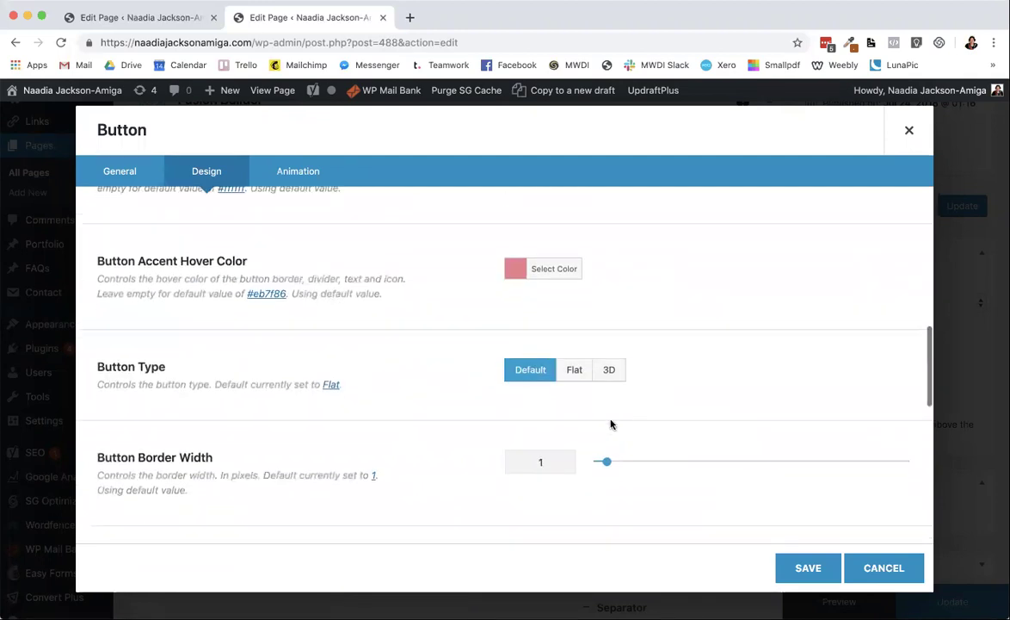
click(868, 573)
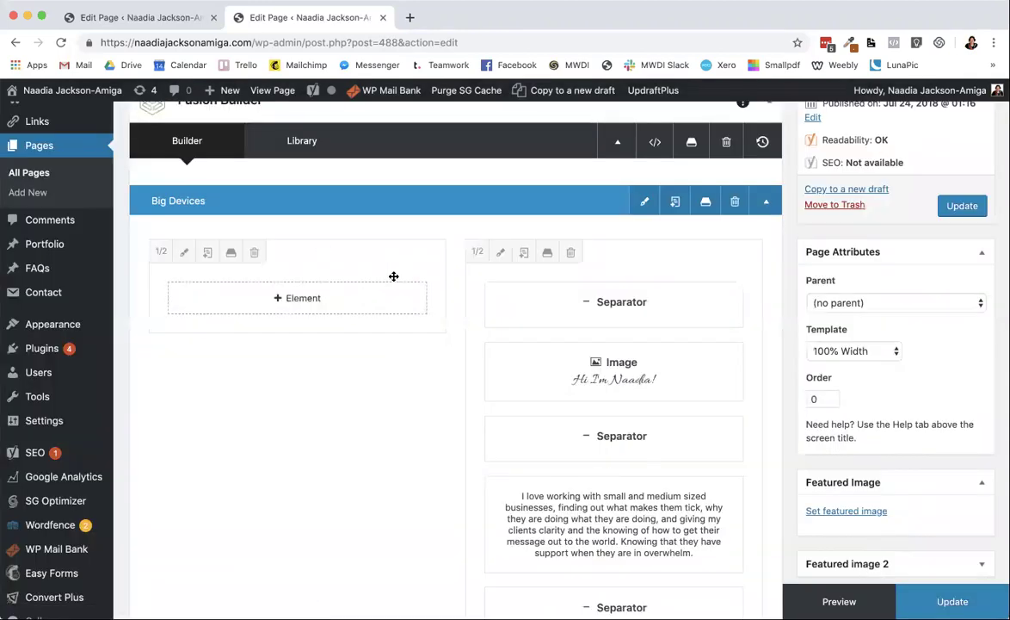
- Look over the page's containers from Big Devices to the freebies section and open the live page
scroll(664, 316, up, 1)
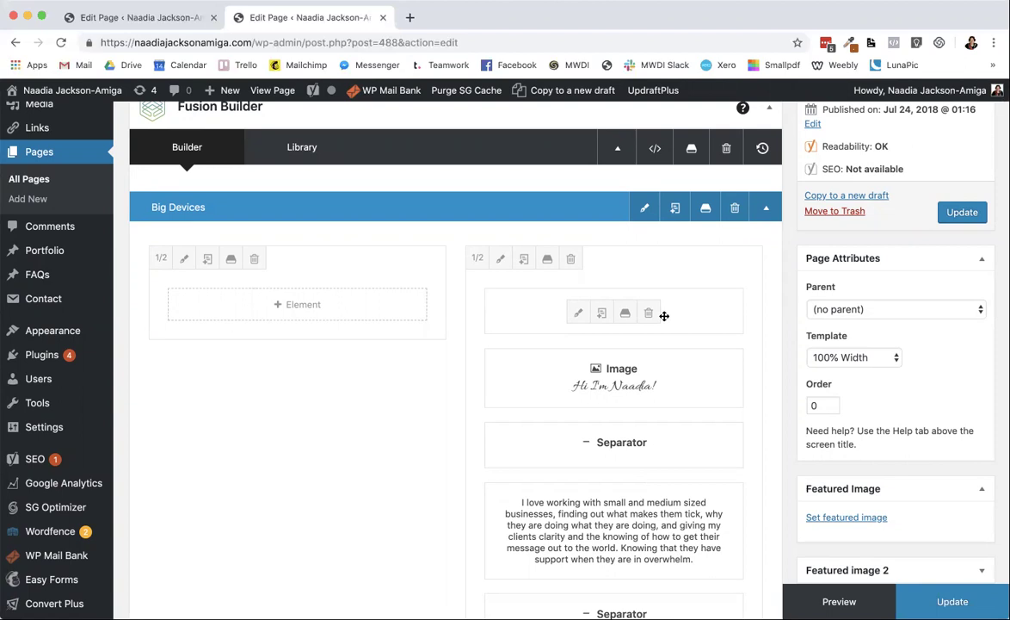
scroll(664, 316, down, 10)
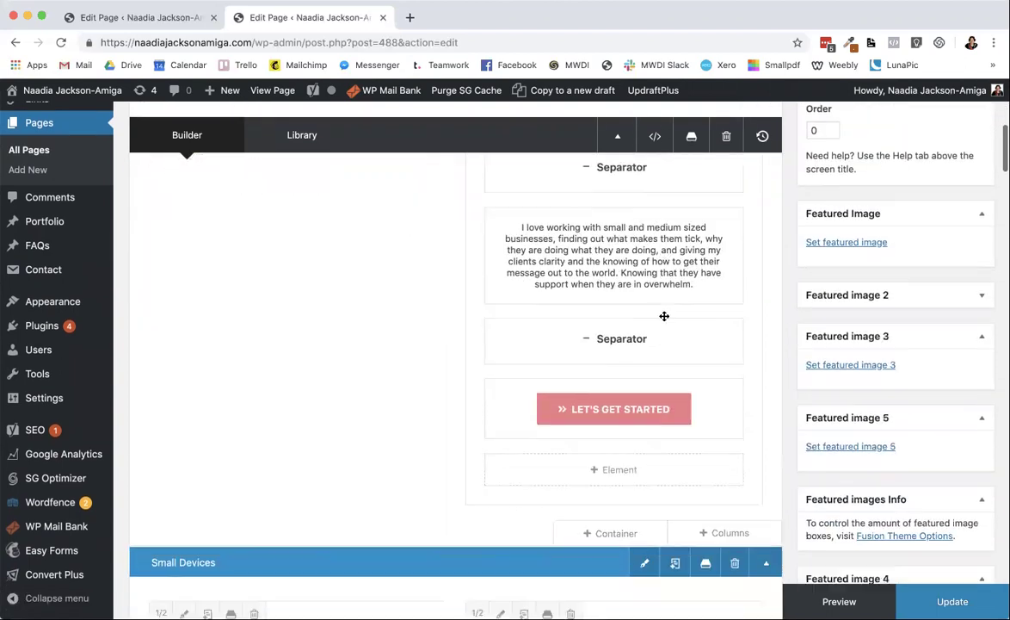
scroll(664, 316, down, 15)
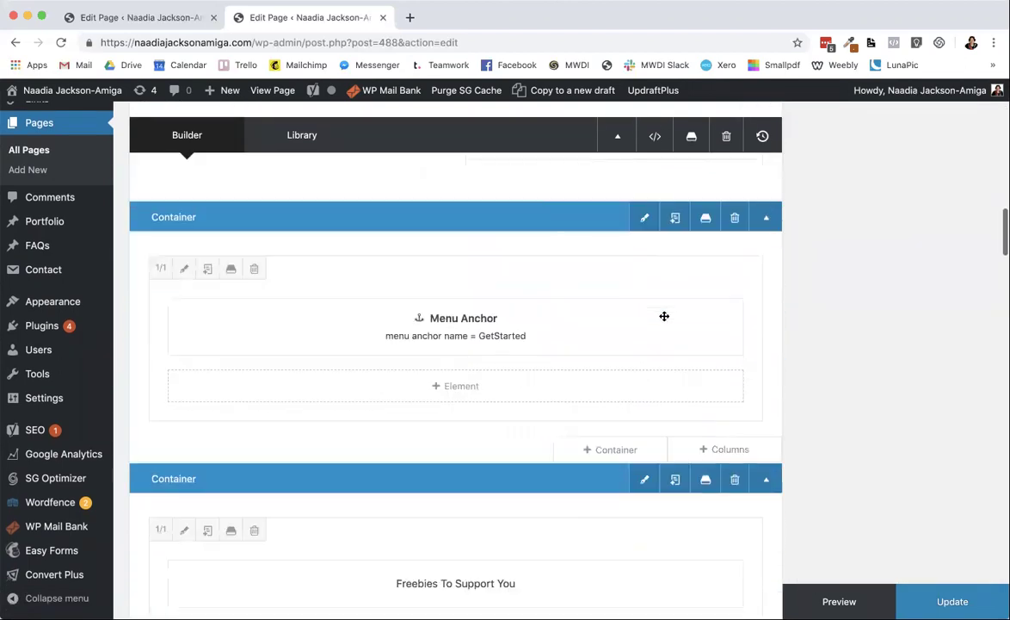
click(276, 93)
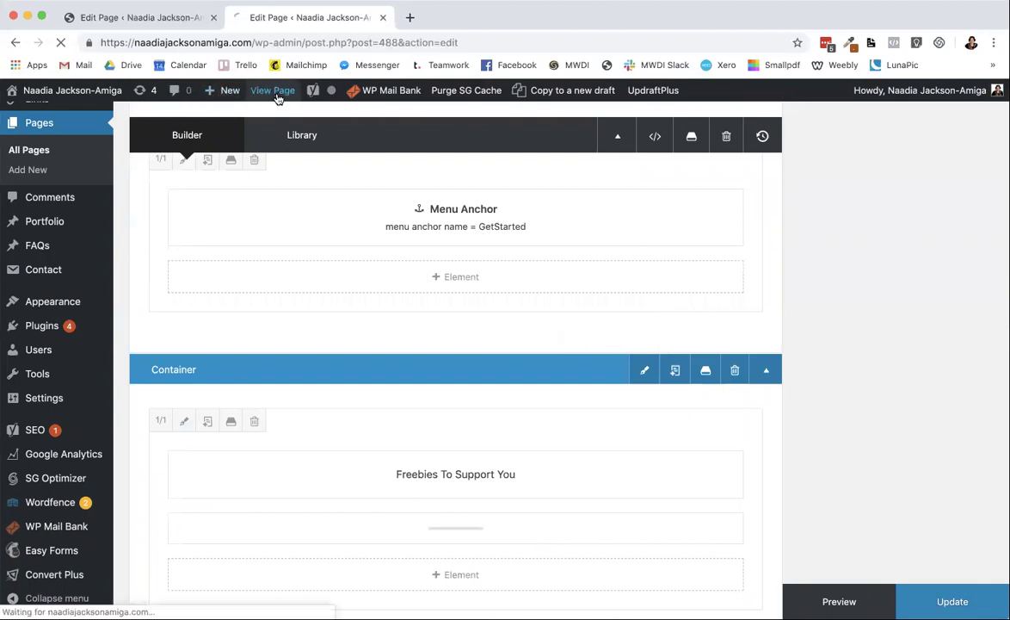